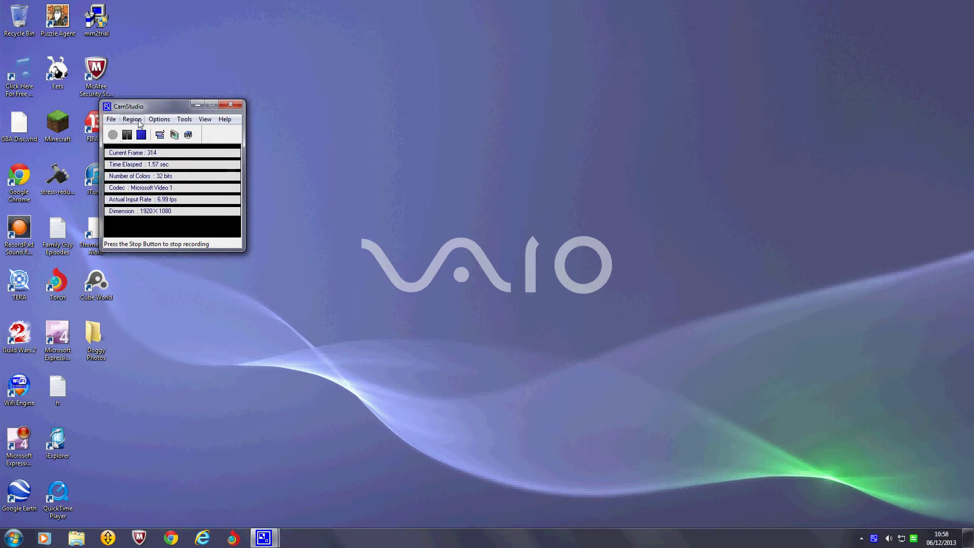
Step: Move the CamStudio window clear of the desktop shortcuts and dismiss the McAfee security alert
{"action": "left_click_drag", "start_coordinate": [156, 108], "coordinate": [187, 43]}
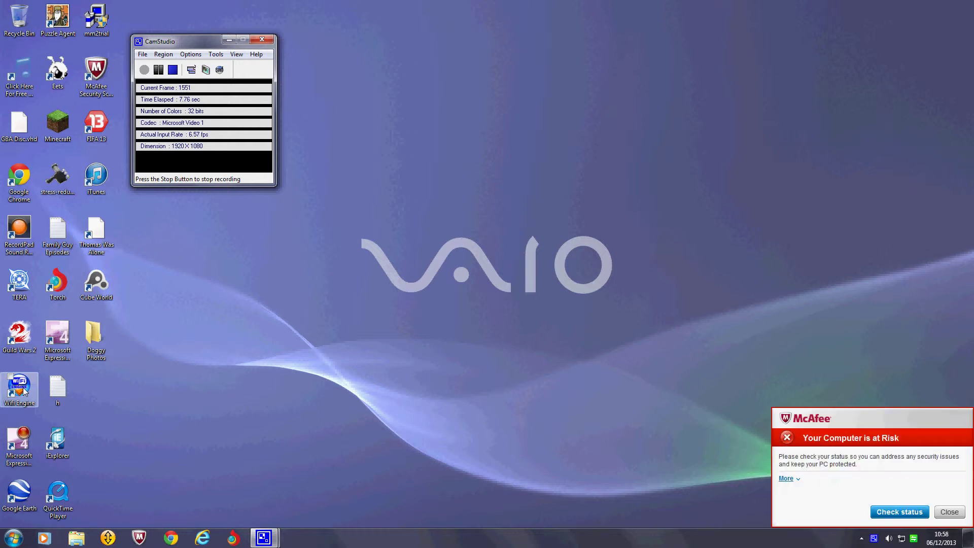
{"action": "left_click", "coordinate": [945, 514]}
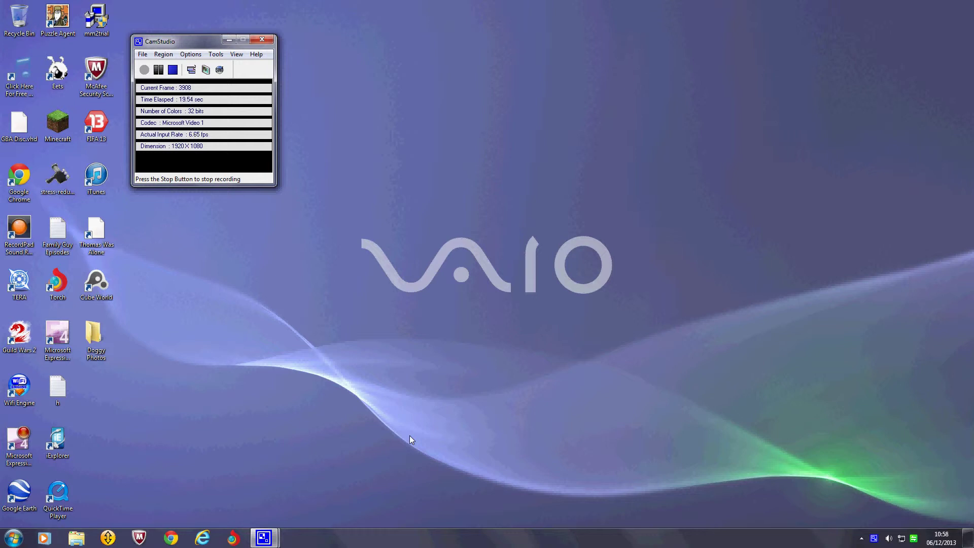
Step: Open the Documents library, view the contents of the SD / MMC (E:) drive, and close the window
{"action": "left_click", "coordinate": [13, 537]}
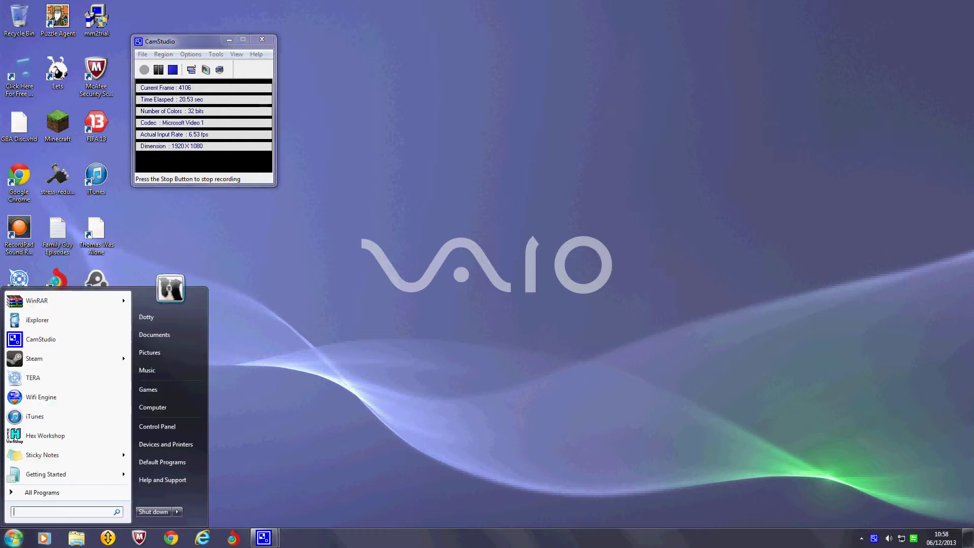
{"action": "left_click", "coordinate": [150, 338]}
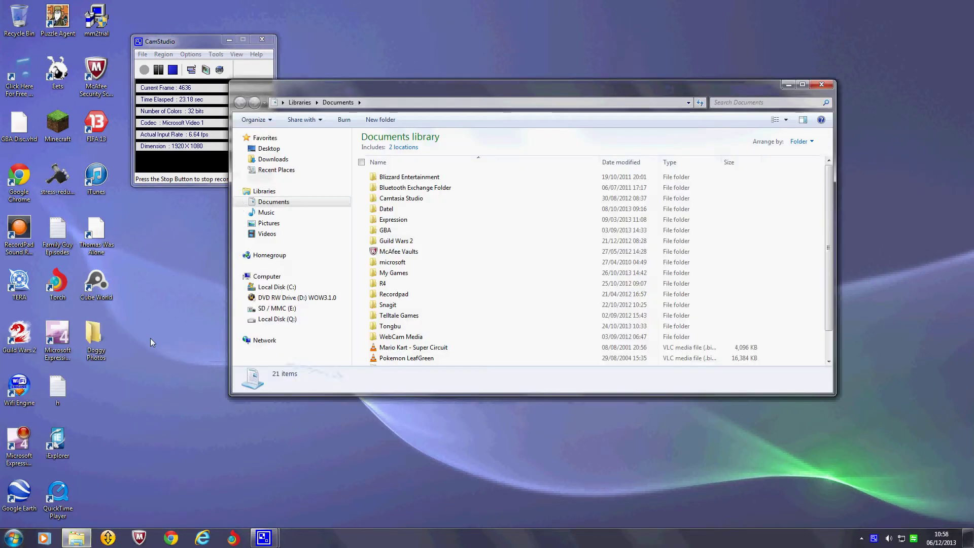
{"action": "left_click", "coordinate": [279, 309]}
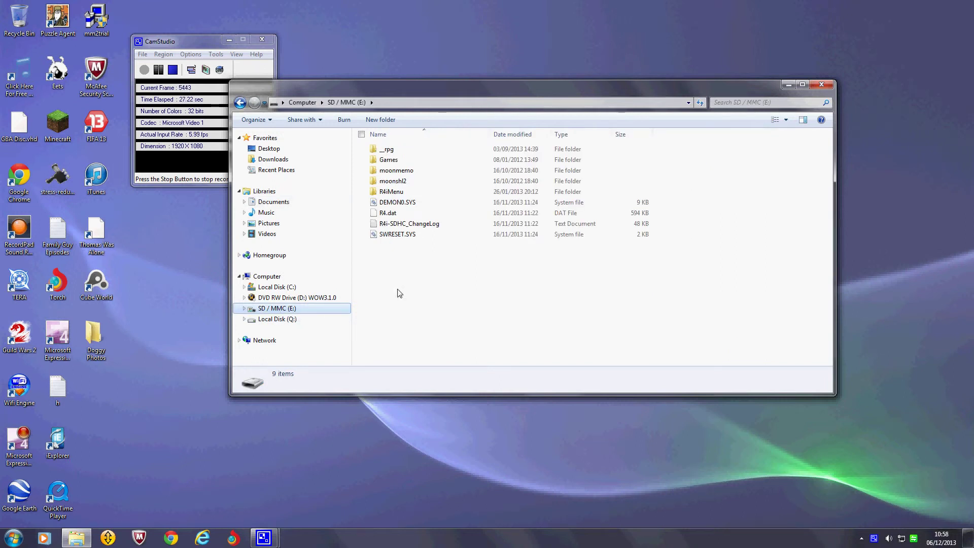
{"action": "left_click", "coordinate": [822, 84]}
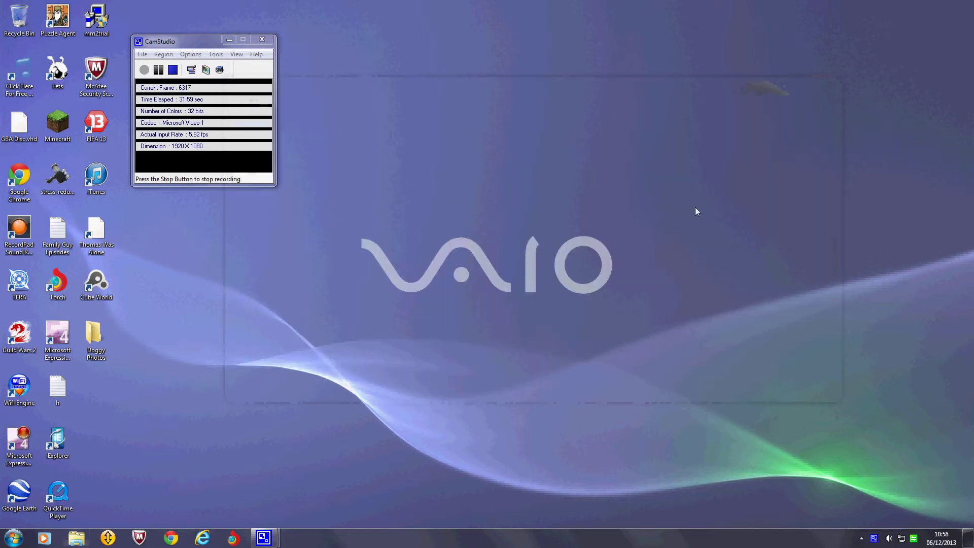
Step: Launch WiFi Engine and change its configured user by loading the R4i licence file from R4iMenu\WIFI on the SD card
{"action": "left_click", "coordinate": [12, 406]}
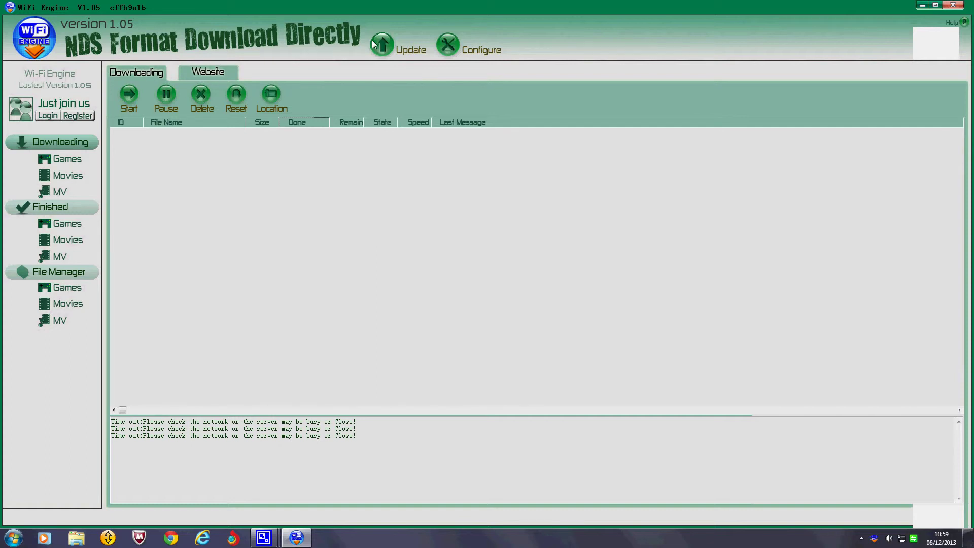
{"action": "left_click", "coordinate": [445, 48]}
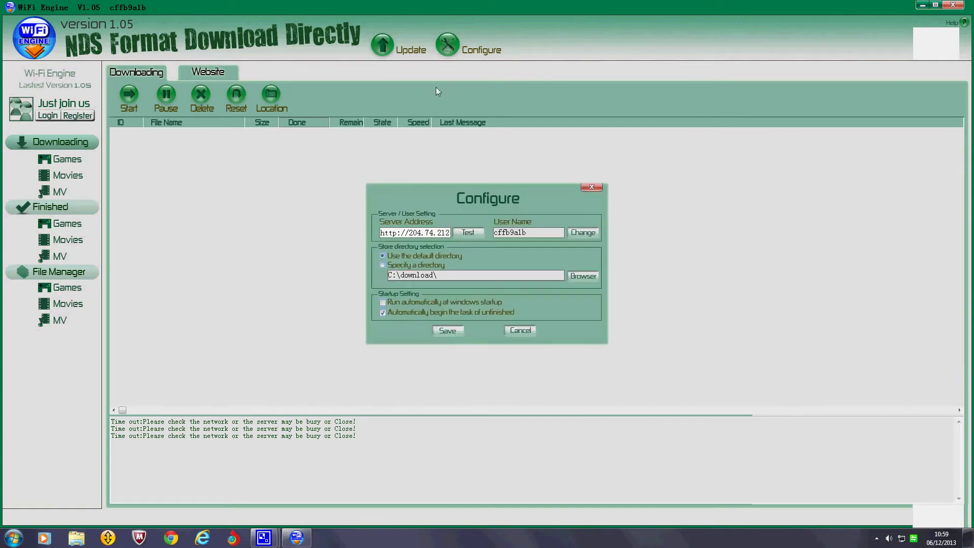
{"action": "left_click", "coordinate": [585, 233]}
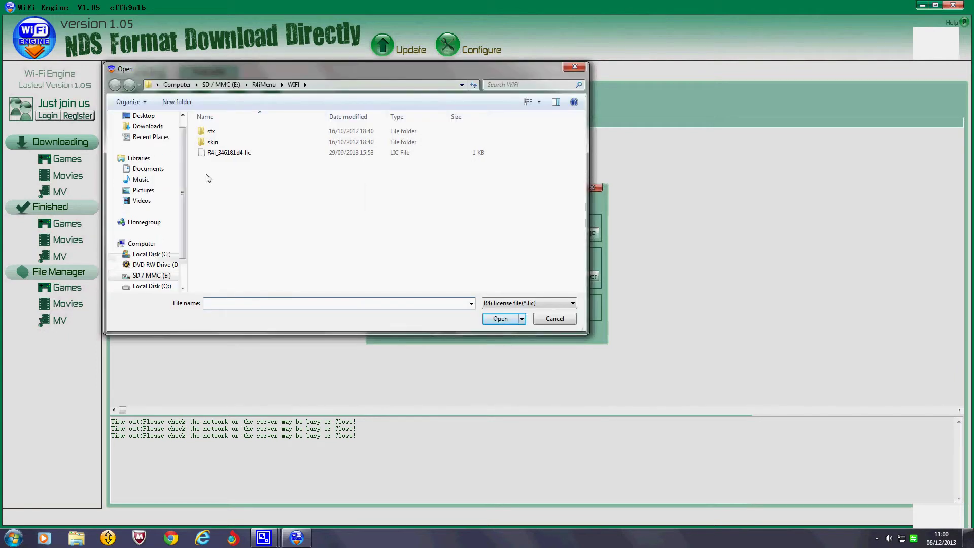
{"action": "left_click", "coordinate": [219, 134]}
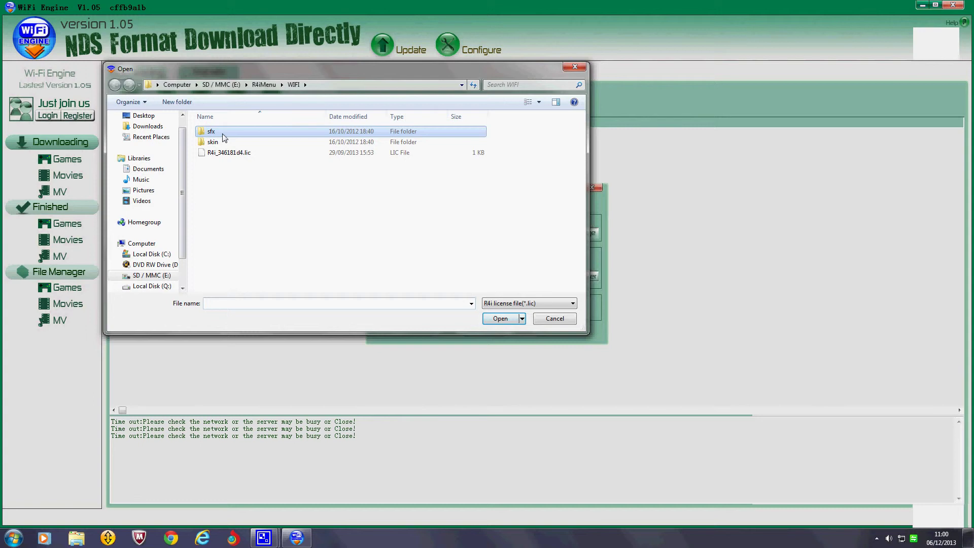
{"action": "double_click", "coordinate": [222, 134]}
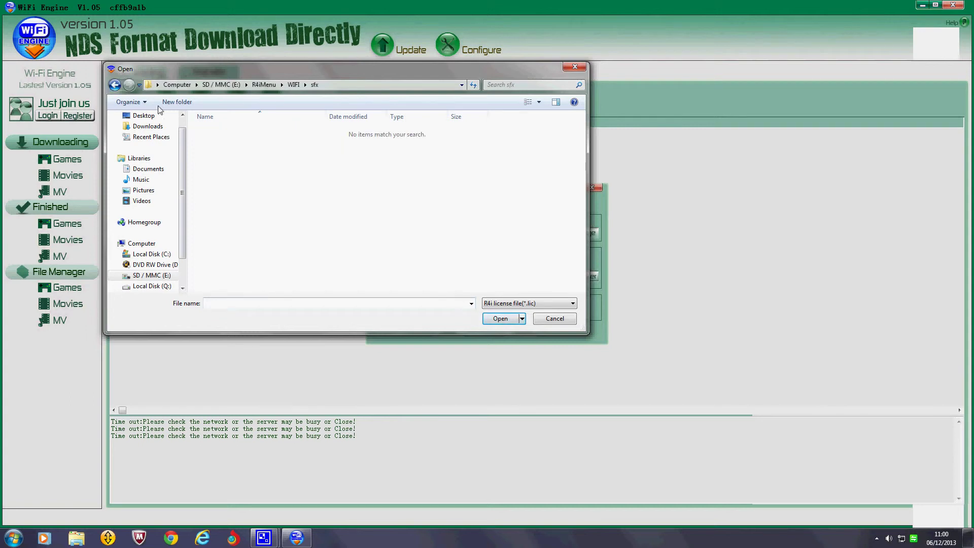
{"action": "key", "text": "BackSpace"}
{"action": "double_click", "coordinate": [238, 158]}
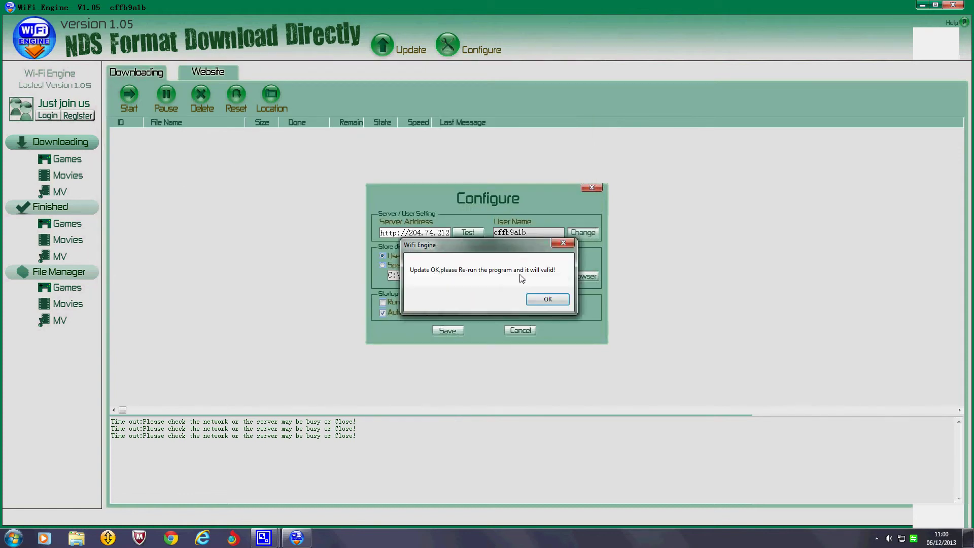
Step: Decline the task reset and save the WiFi Engine configuration, dismissing the McAfee alert
{"action": "left_click", "coordinate": [545, 299]}
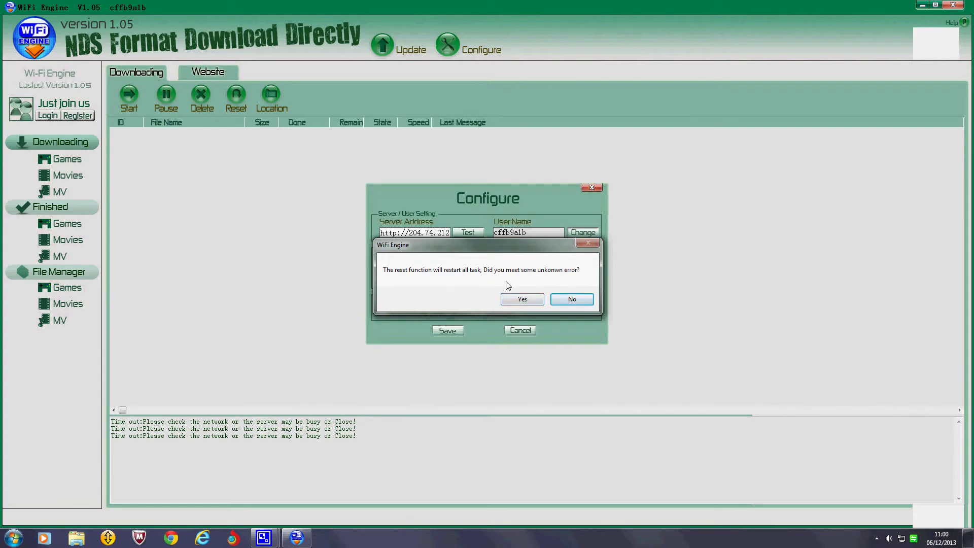
{"action": "left_click", "coordinate": [565, 299]}
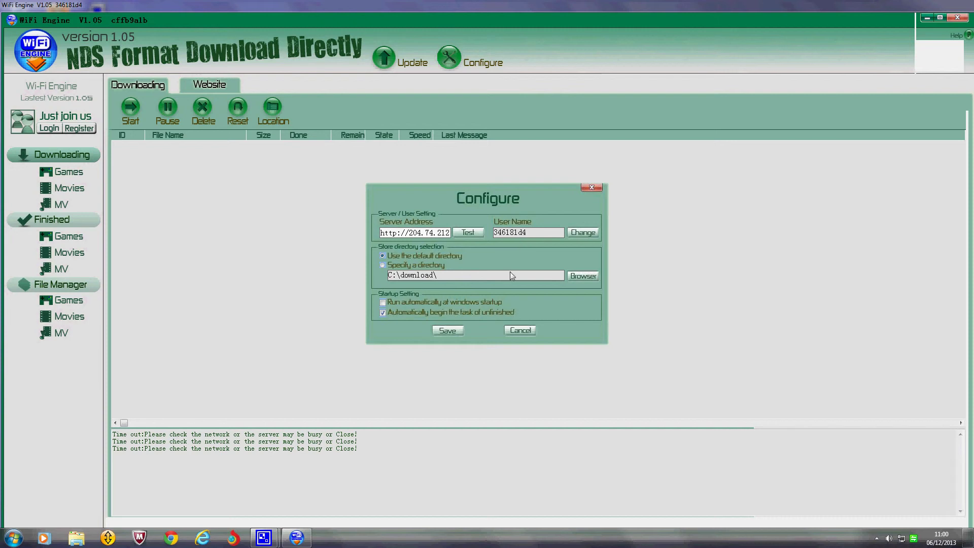
{"action": "left_click", "coordinate": [448, 330]}
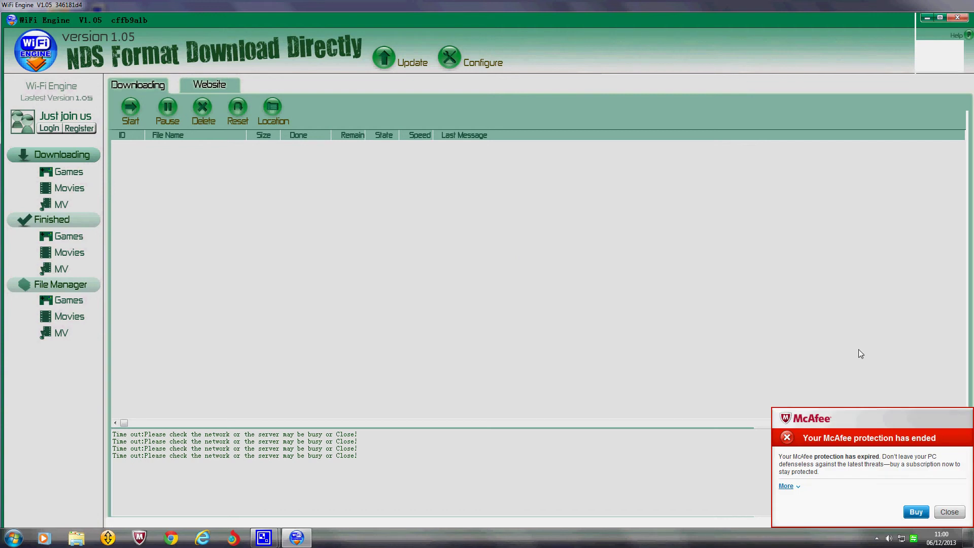
{"action": "left_click", "coordinate": [950, 514]}
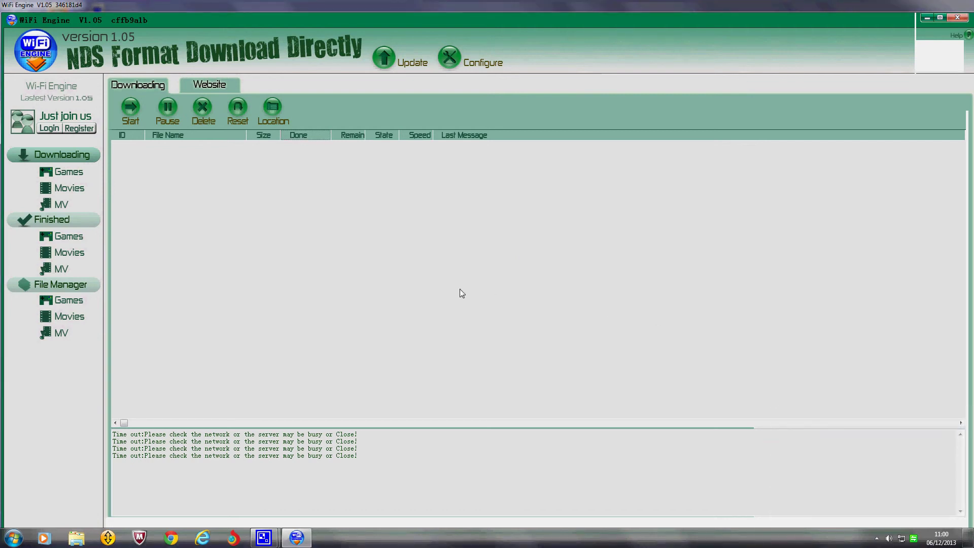
Step: Inspect the Games, Movies and MV download folders in the File Manager, closing each one after viewing
{"action": "left_click", "coordinate": [62, 299]}
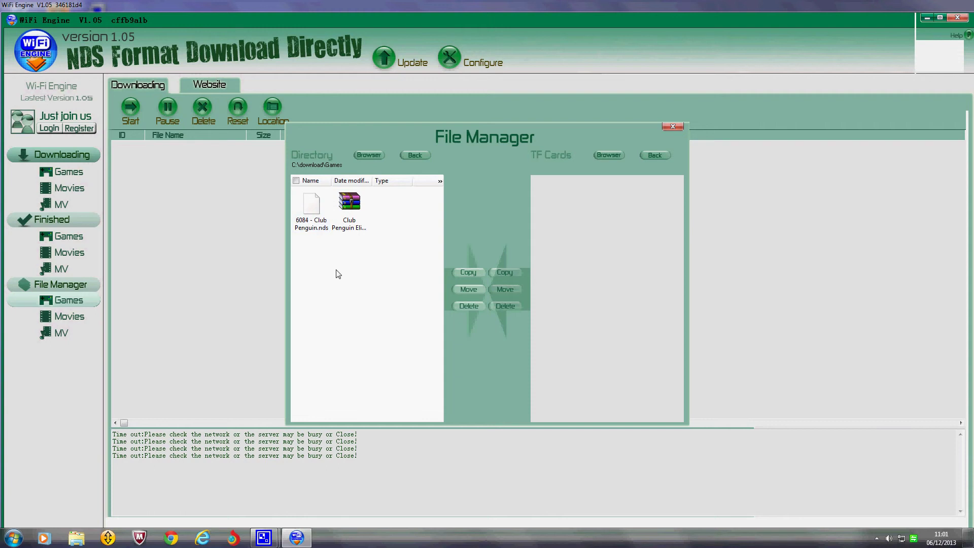
{"action": "left_click", "coordinate": [677, 127]}
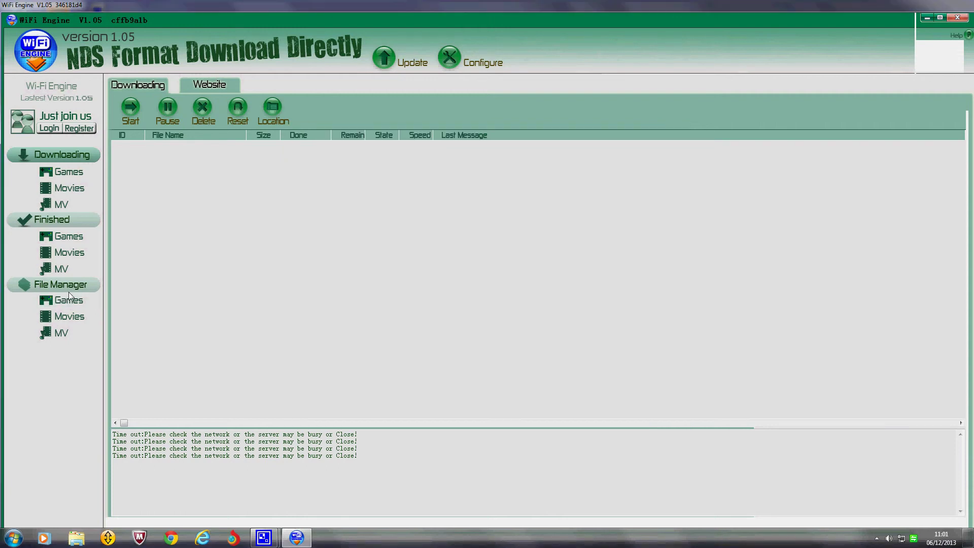
{"action": "left_click", "coordinate": [61, 316]}
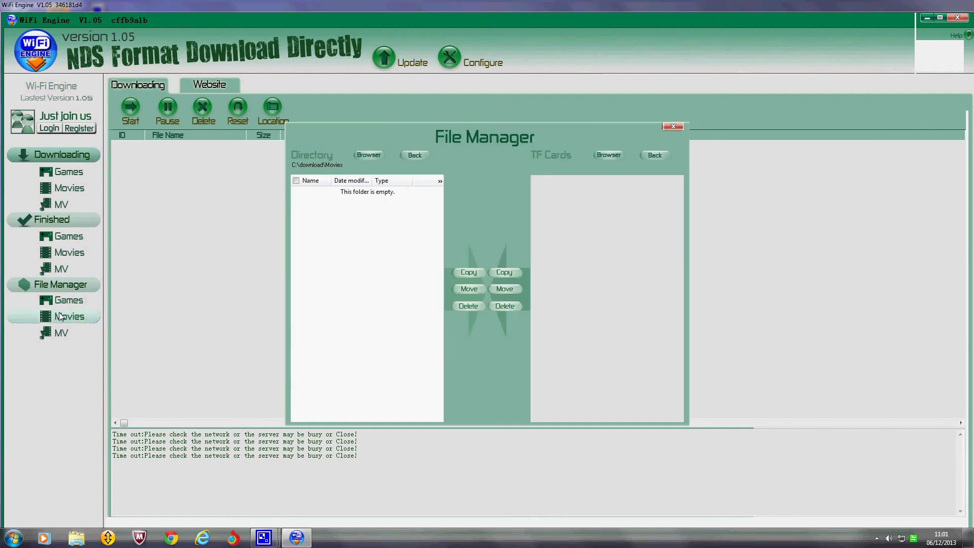
{"action": "left_click", "coordinate": [674, 127]}
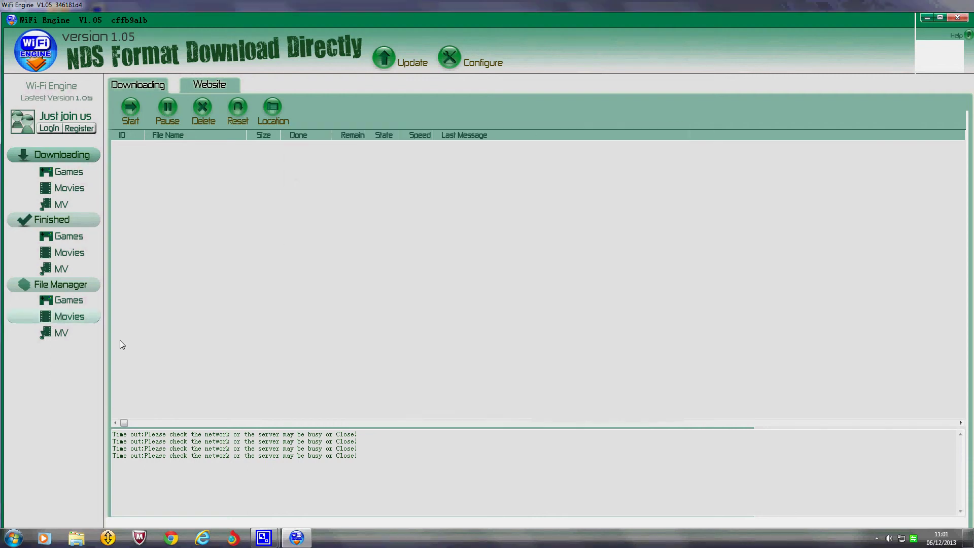
{"action": "left_click", "coordinate": [51, 327]}
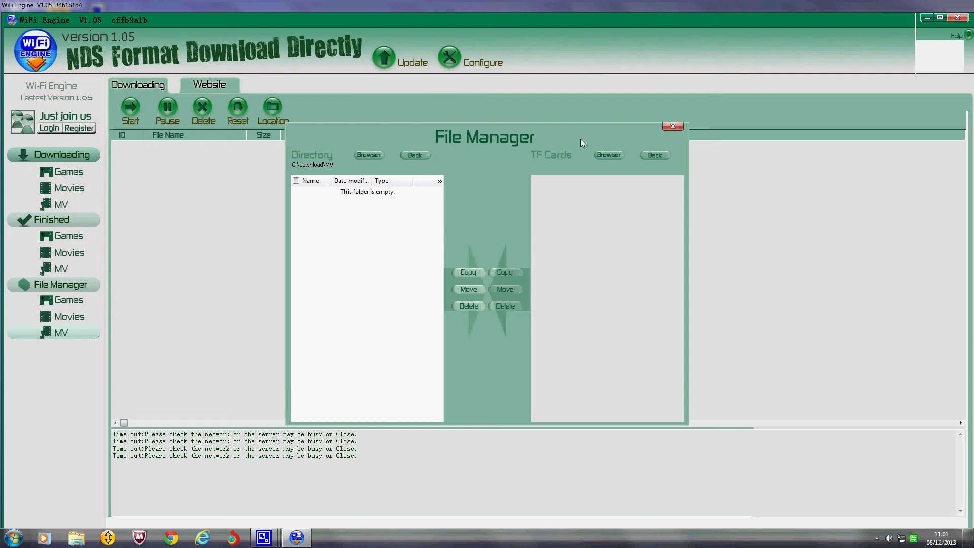
{"action": "left_click", "coordinate": [673, 126]}
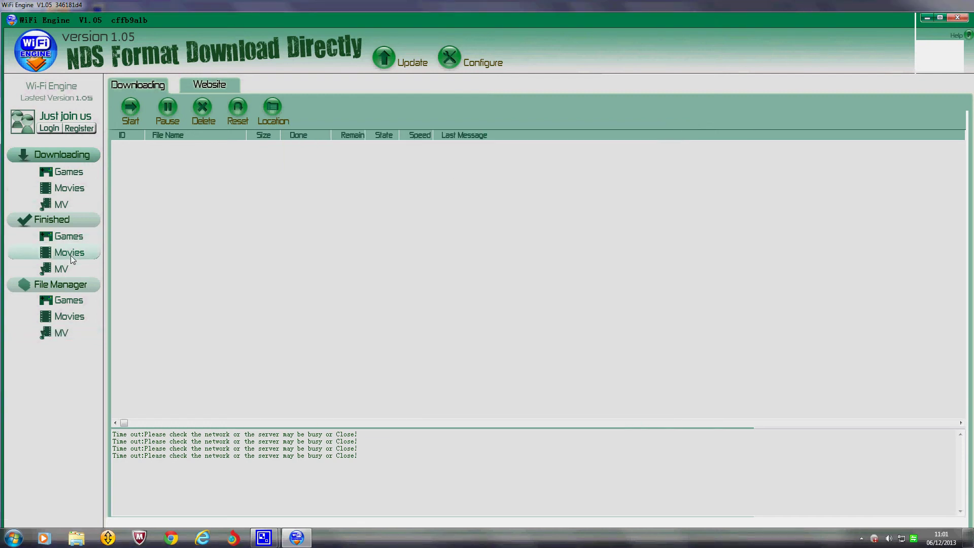
Step: Review the finished games list and the downloading movies list, ending on the finished games
{"action": "left_click", "coordinate": [74, 239]}
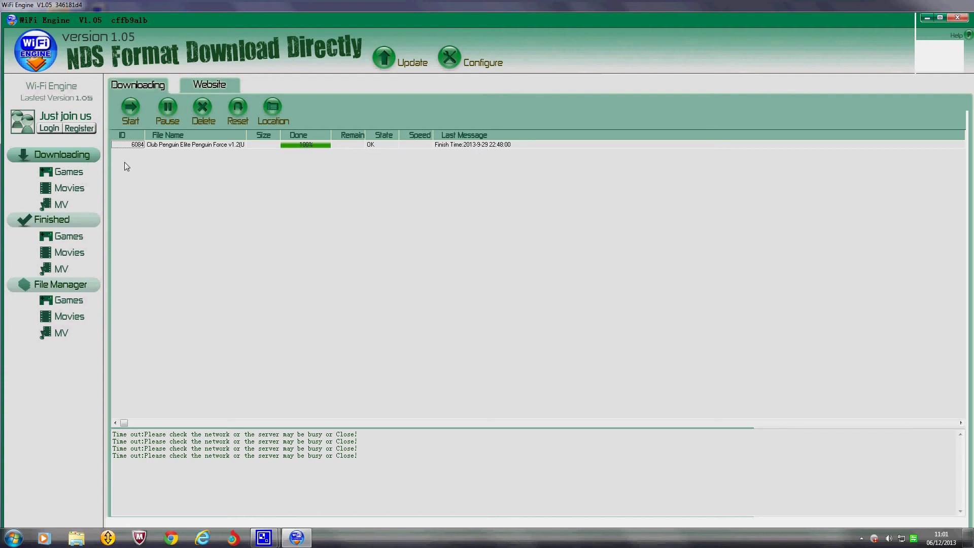
{"action": "left_click", "coordinate": [60, 190]}
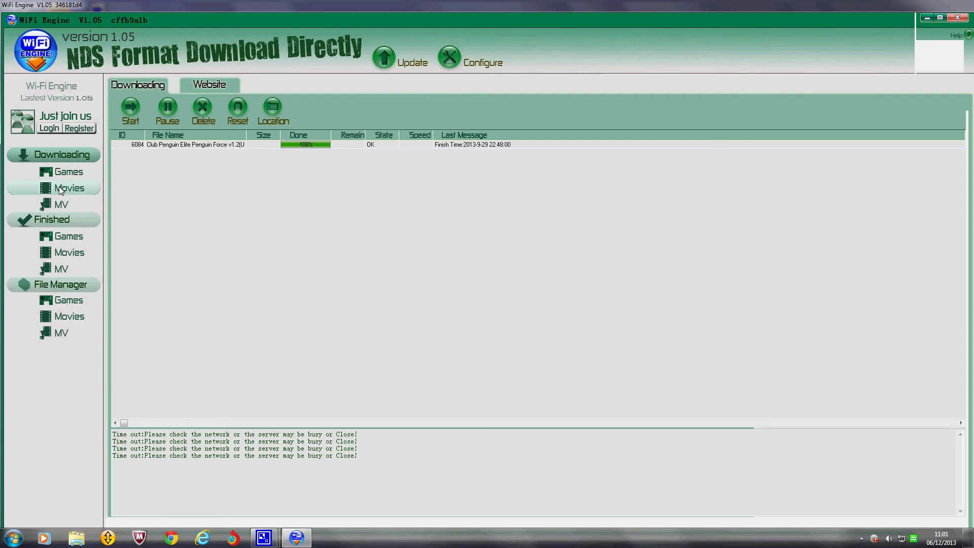
{"action": "left_click", "coordinate": [59, 188]}
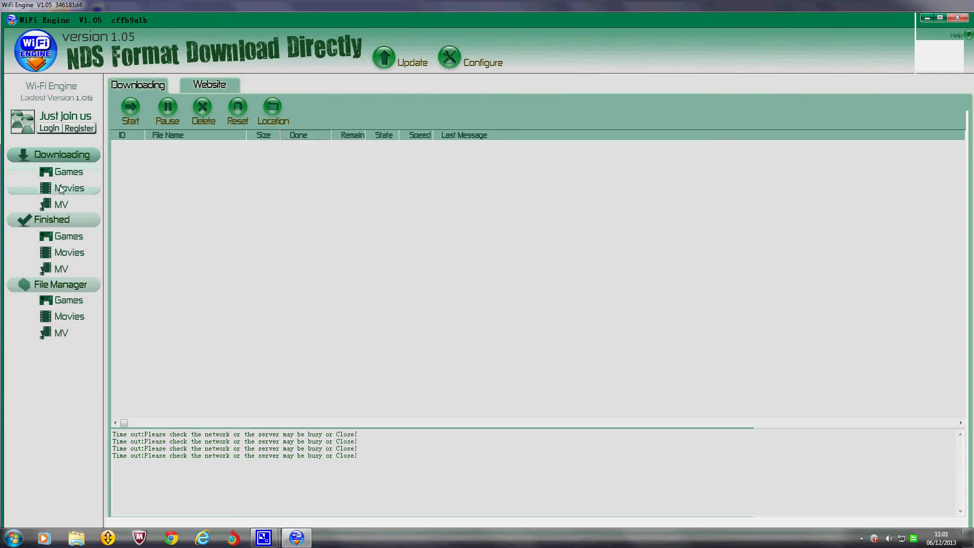
{"action": "left_click", "coordinate": [54, 238]}
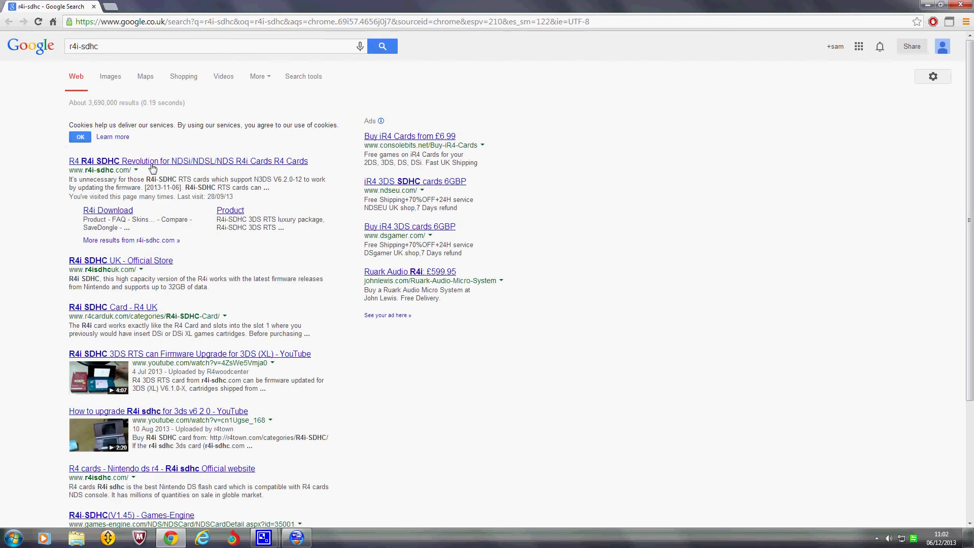
{"action": "left_click", "coordinate": [153, 162]}
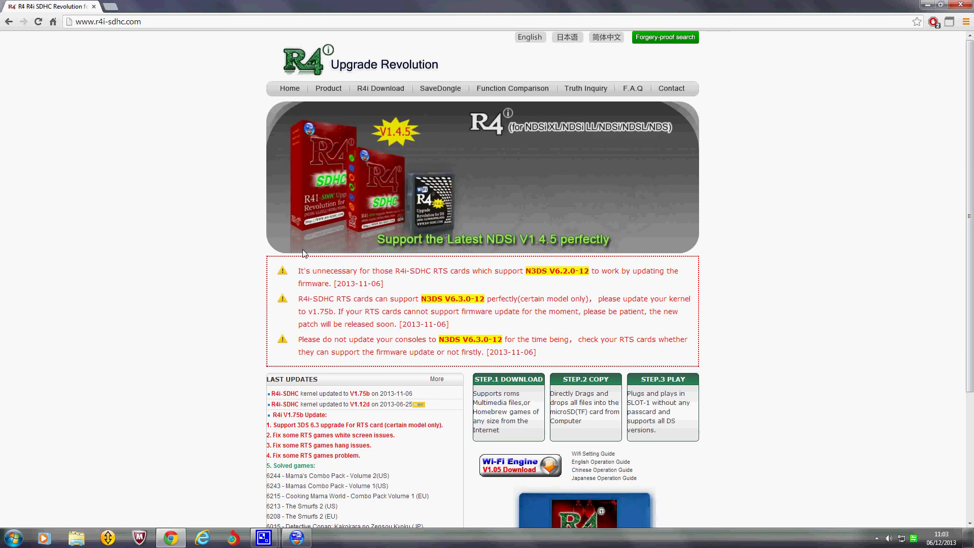
{"action": "scroll", "coordinate": [304, 254], "scroll_direction": "down", "scroll_amount": 4}
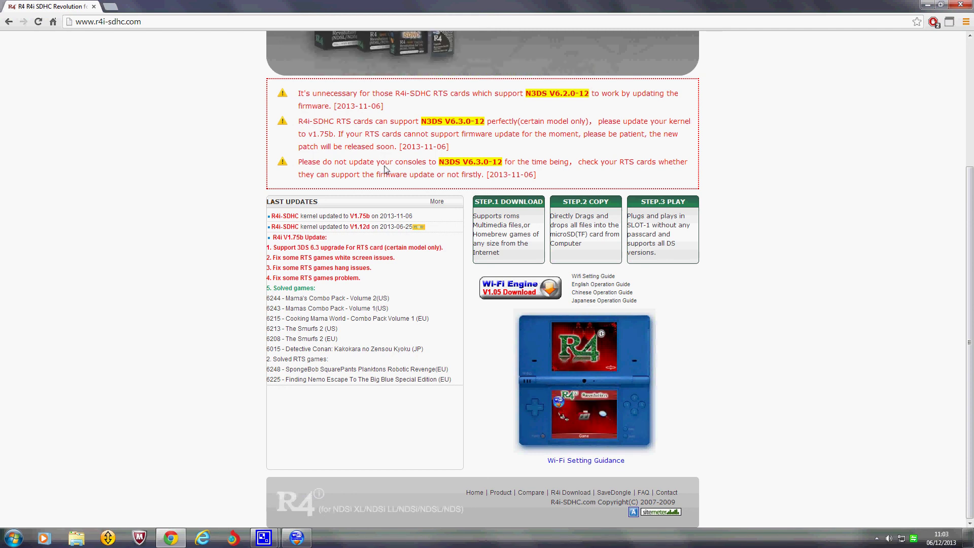
Step: Switch back to WiFi Engine, decline closing the program, and minimise its window instead
{"action": "key", "text": "alt+Tab"}
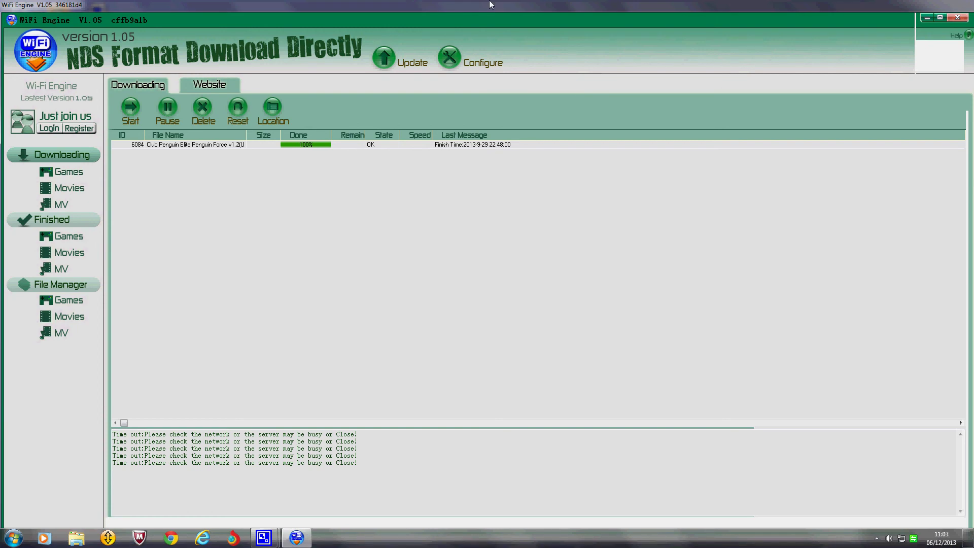
{"action": "left_click", "coordinate": [958, 19]}
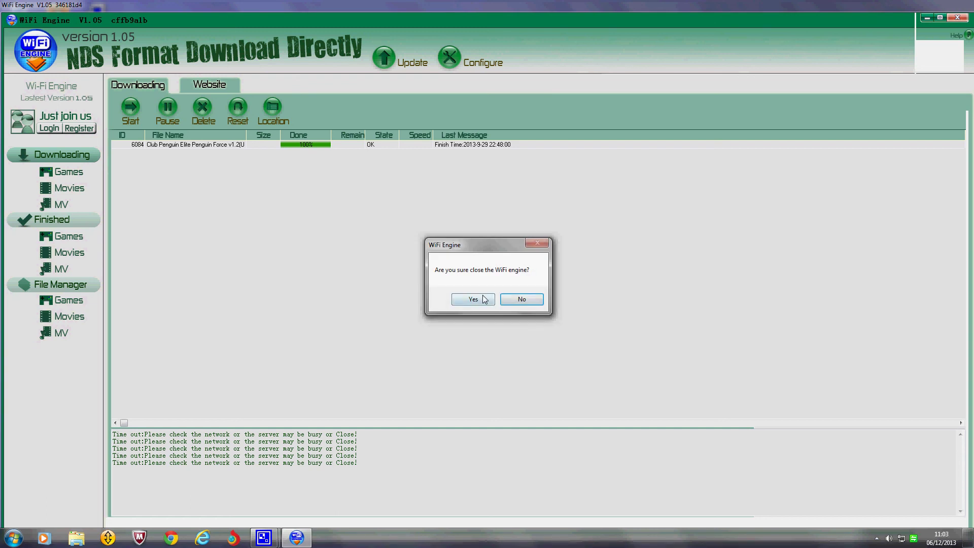
{"action": "left_click", "coordinate": [519, 301]}
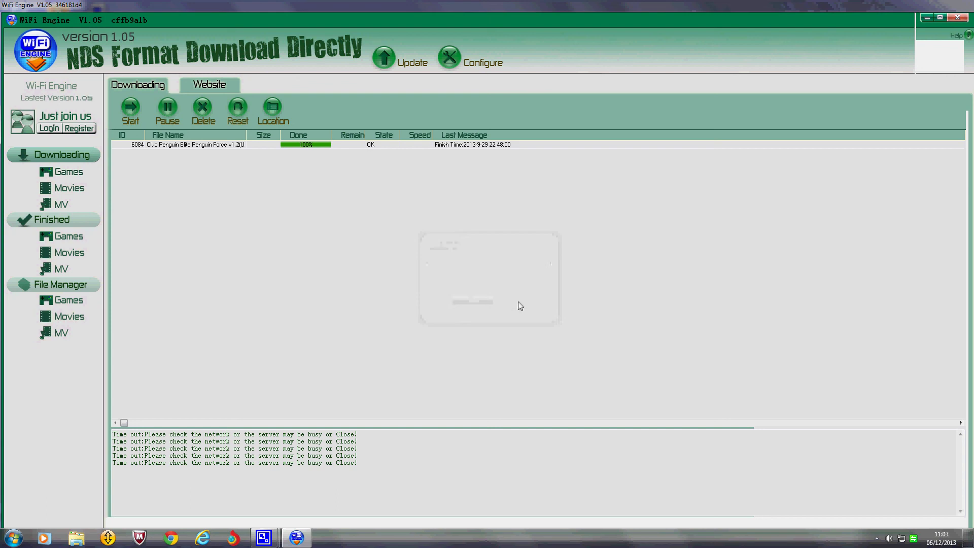
{"action": "left_click", "coordinate": [929, 19]}
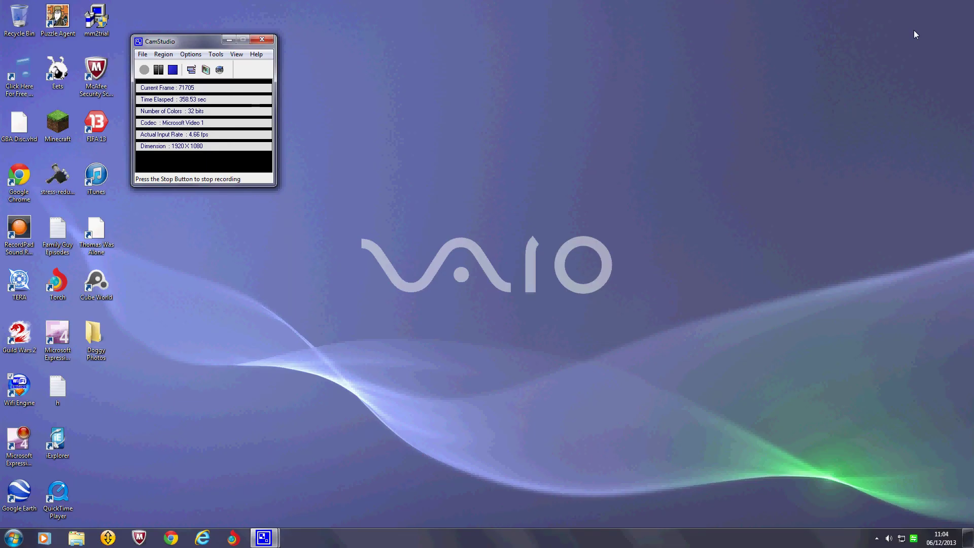
Step: Check the hidden notification icons for the running WiFi Engine program
{"action": "left_click", "coordinate": [876, 538]}
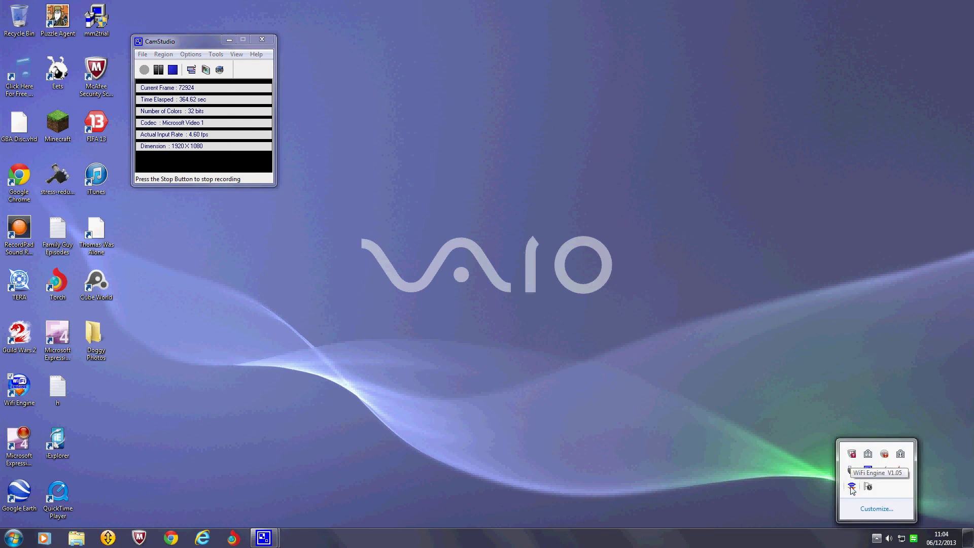
{"action": "left_click", "coordinate": [492, 326]}
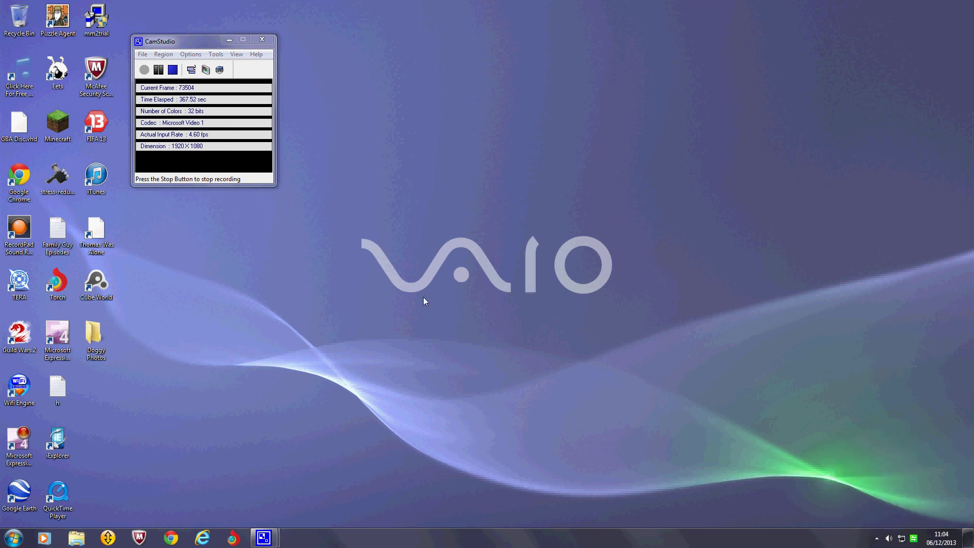